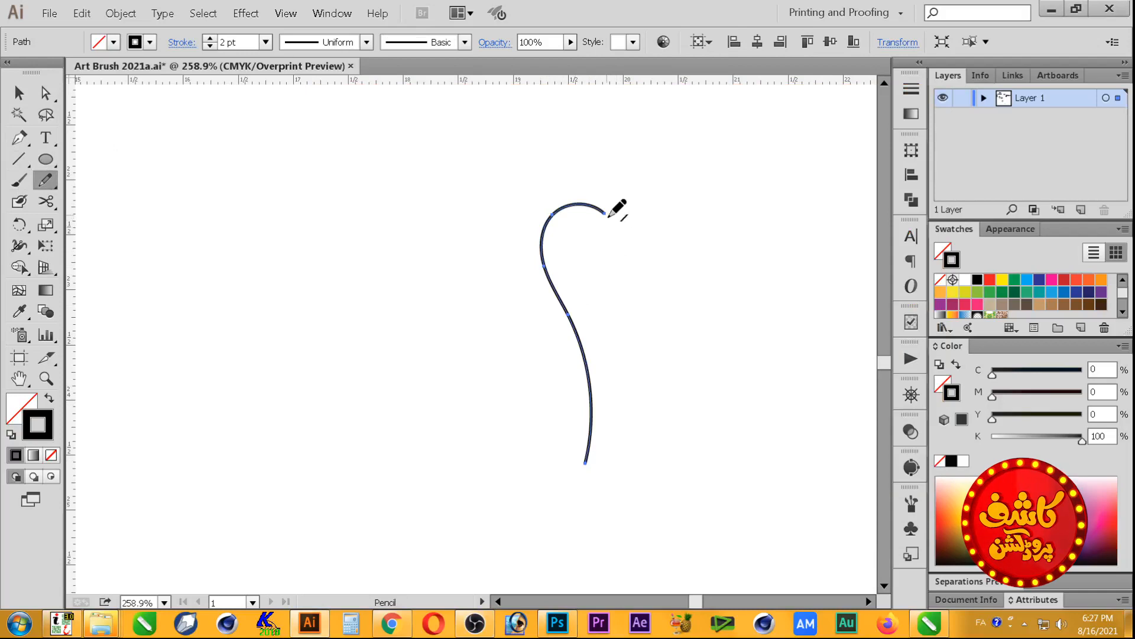
# Draw the inner edge of the tall first alif with the Pencil tool, closing its curved outline at a pointed foot
pyautogui.moveTo(605, 214)
pyautogui.mouseDown()
pyautogui.moveTo(589, 313)
pyautogui.moveTo(619, 422)
pyautogui.moveTo(601, 460)
pyautogui.moveTo(587, 463)
pyautogui.mouseUp()
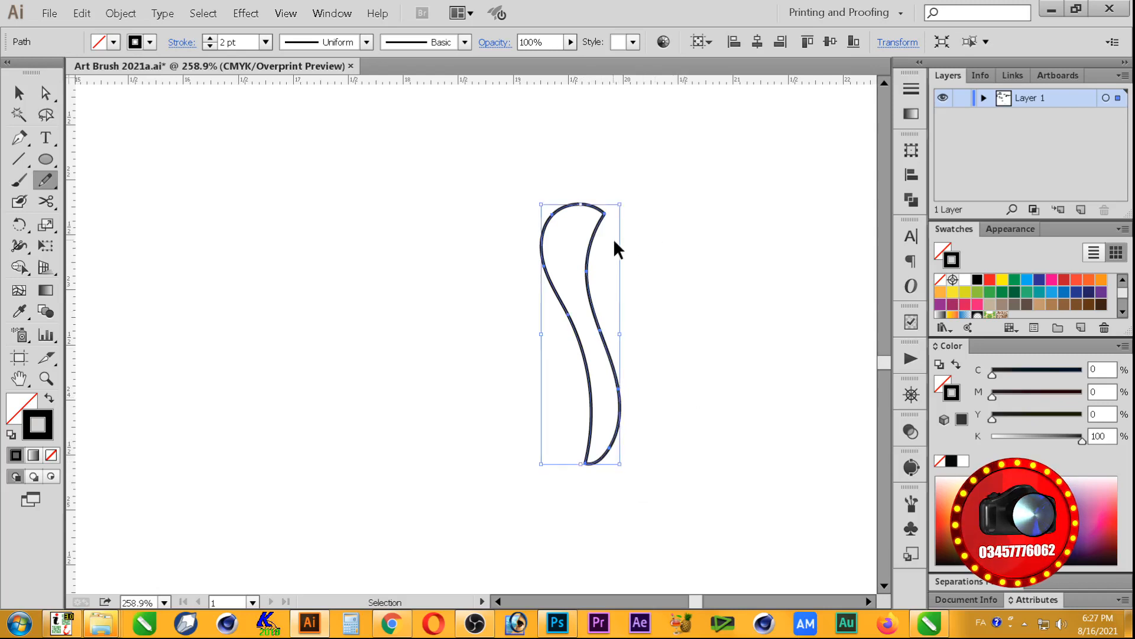
pyautogui.hotkey('ctrl', 'z')
pyautogui.moveTo(603, 214); pyautogui.dragTo(598, 272)
pyautogui.hotkey('ctrl', 'z')
pyautogui.moveTo(605, 213)
pyautogui.mouseDown()
pyautogui.moveTo(583, 271)
pyautogui.moveTo(608, 360)
pyautogui.moveTo(586, 463)
pyautogui.mouseUp()
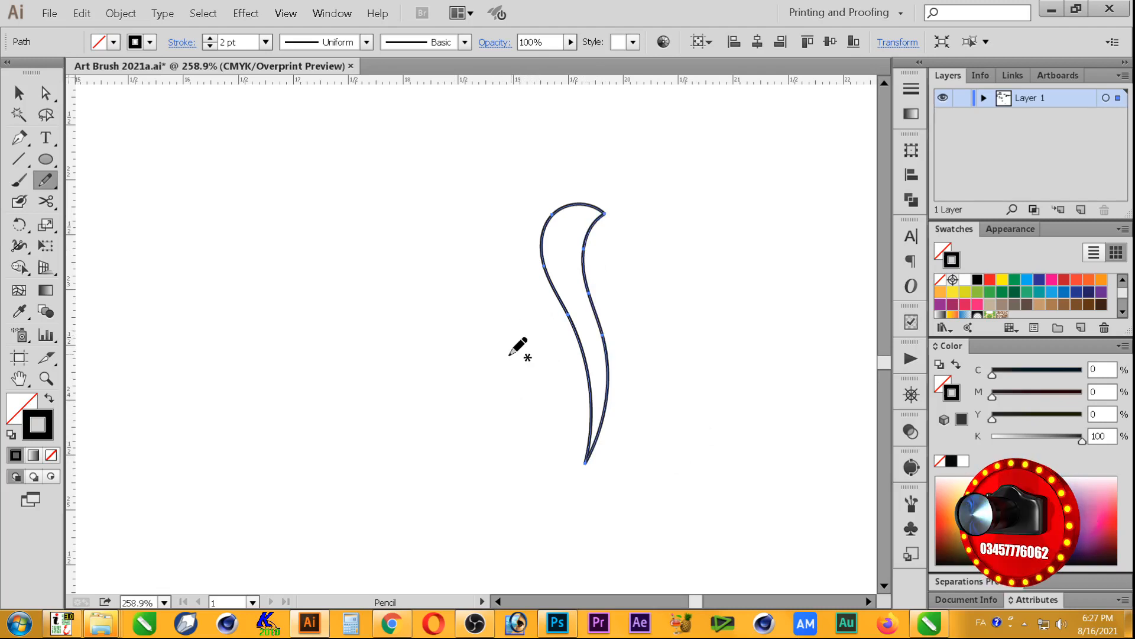
# Pencil-draw the hooked tooth beside the alif and continue its upper and lower edges into the rounded middle letter
pyautogui.moveTo(525, 349); pyautogui.dragTo(526, 306)
pyautogui.hotkey('ctrl', 'z')
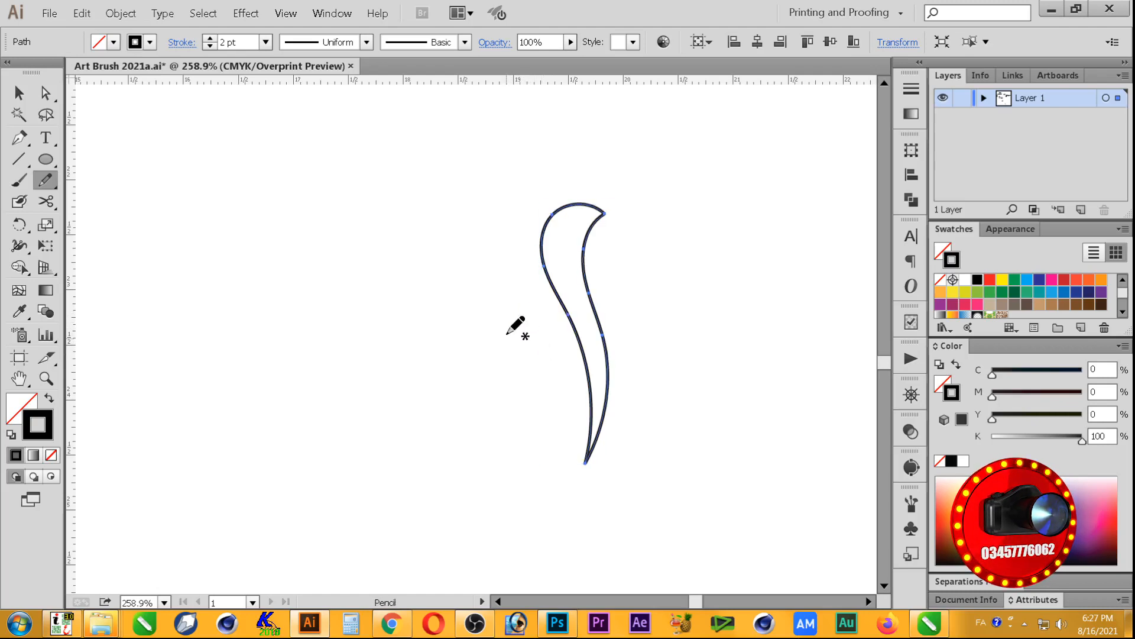
pyautogui.moveTo(534, 333)
pyautogui.mouseDown()
pyautogui.moveTo(520, 353)
pyautogui.moveTo(551, 405)
pyautogui.mouseUp()
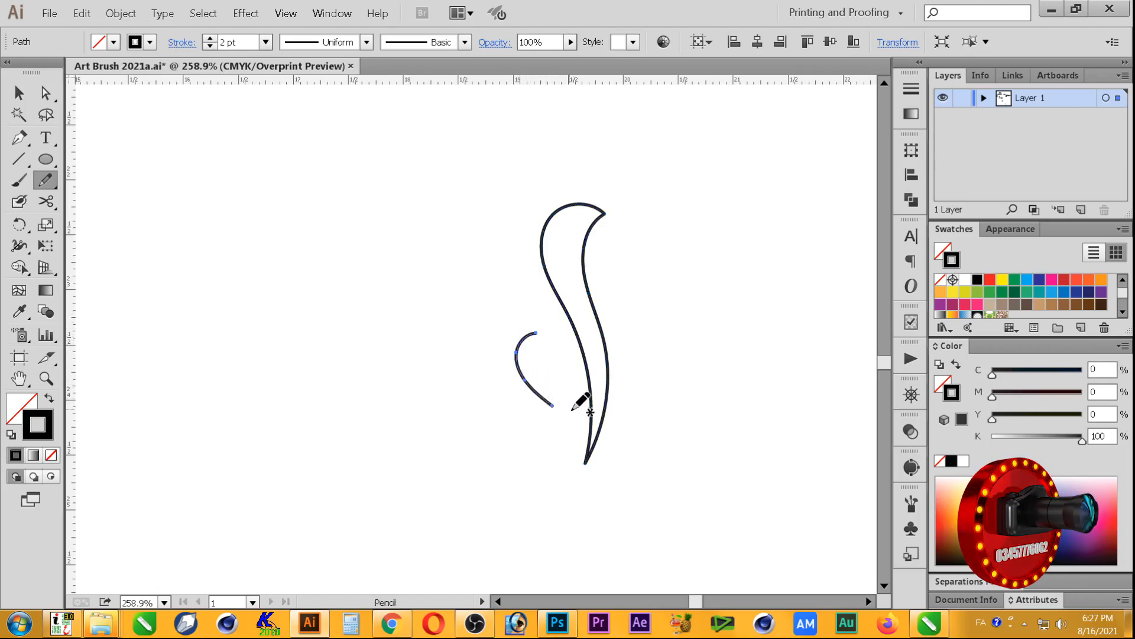
pyautogui.moveTo(536, 333)
pyautogui.mouseDown()
pyautogui.moveTo(508, 314)
pyautogui.moveTo(474, 338)
pyautogui.moveTo(472, 377)
pyautogui.moveTo(511, 401)
pyautogui.mouseUp()
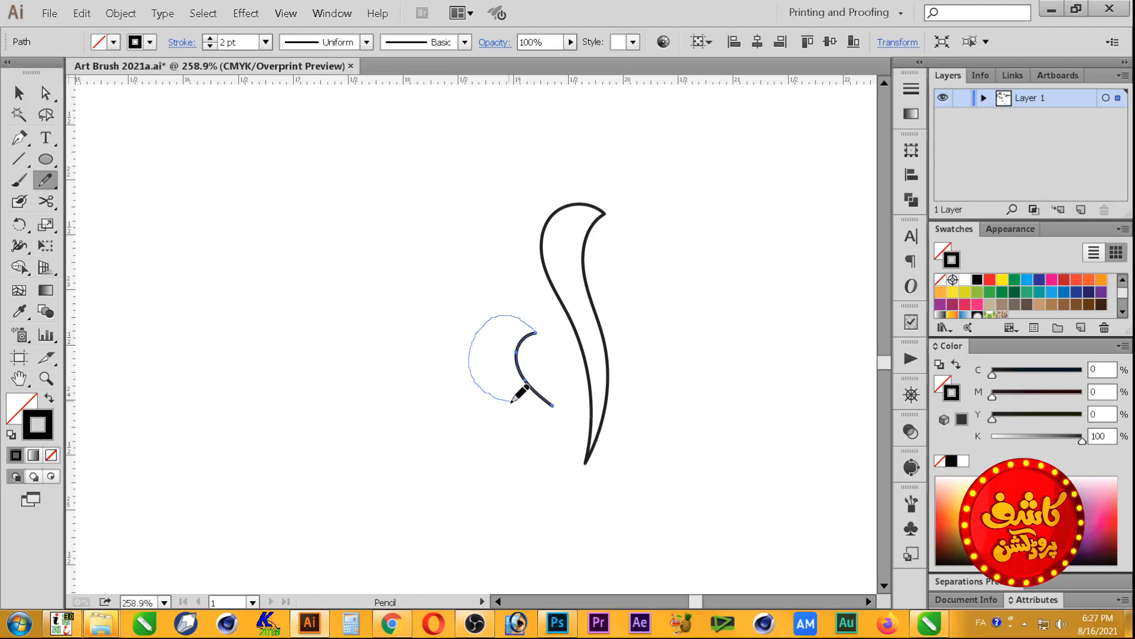
pyautogui.moveTo(510, 411)
pyautogui.mouseDown()
pyautogui.moveTo(458, 401)
pyautogui.moveTo(412, 341)
pyautogui.moveTo(372, 367)
pyautogui.moveTo(368, 383)
pyautogui.mouseUp()
pyautogui.moveTo(553, 406)
pyautogui.mouseDown()
pyautogui.moveTo(468, 442)
pyautogui.moveTo(459, 430)
pyautogui.moveTo(421, 465)
pyautogui.moveTo(361, 467)
pyautogui.moveTo(316, 404)
pyautogui.mouseUp()
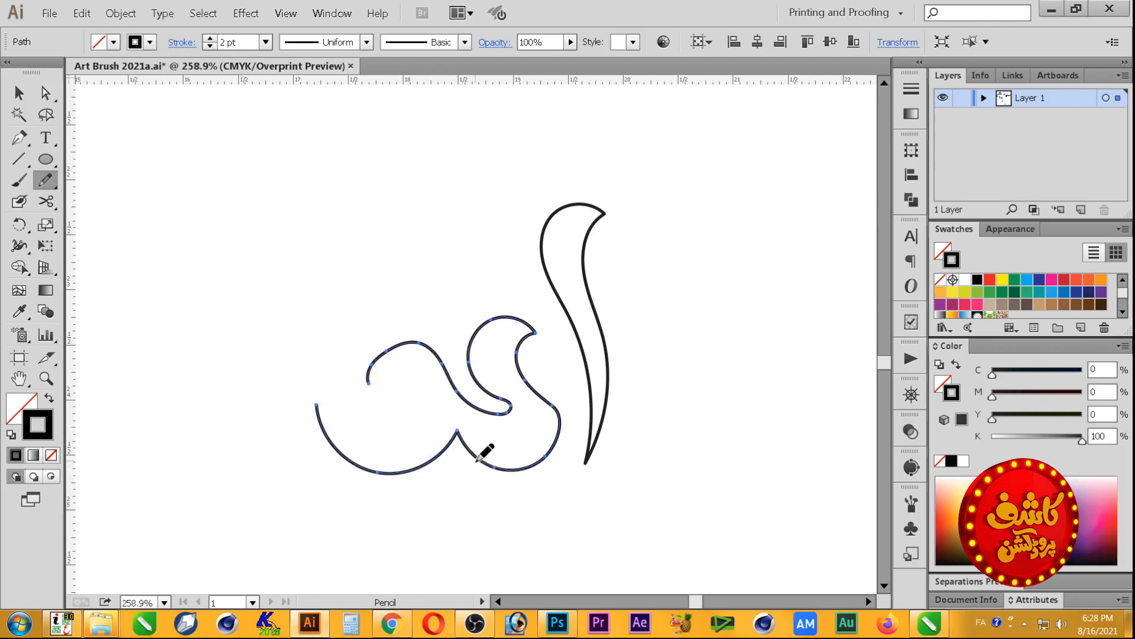
# Remove the end of the middle letter's upper curve and redraw it as a rounder arch
pyautogui.press('ctrl')
pyautogui.click(45, 93)
pyautogui.moveTo(286, 254)
pyautogui.mouseDown()
pyautogui.moveTo(426, 357)
pyautogui.moveTo(464, 398)
pyautogui.moveTo(452, 396)
pyautogui.mouseUp()
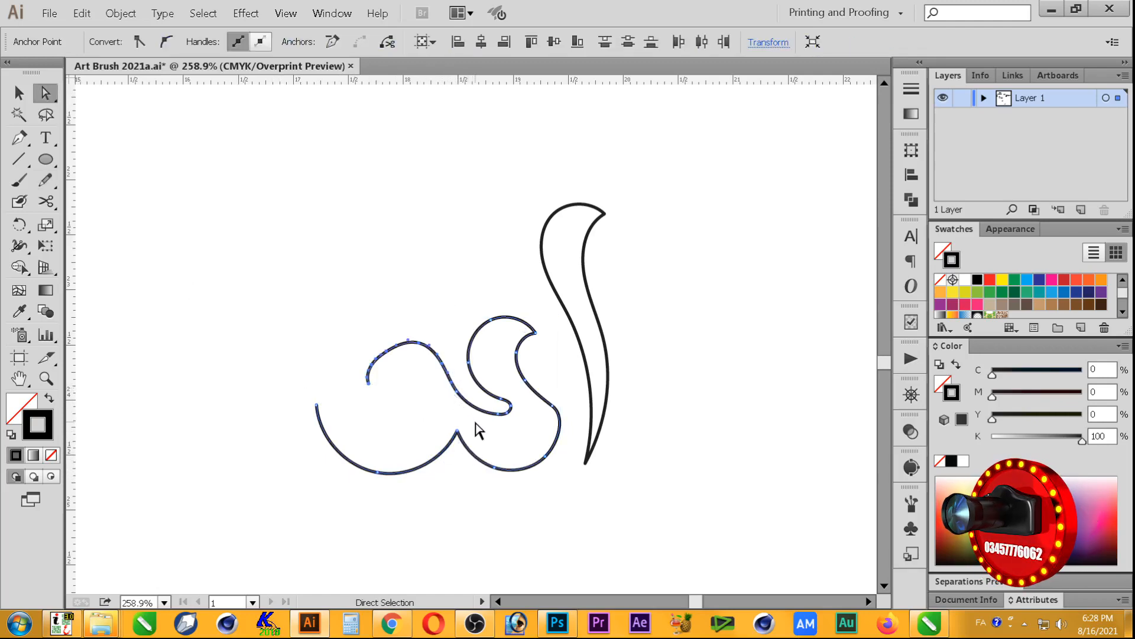
pyautogui.click(24, 181)
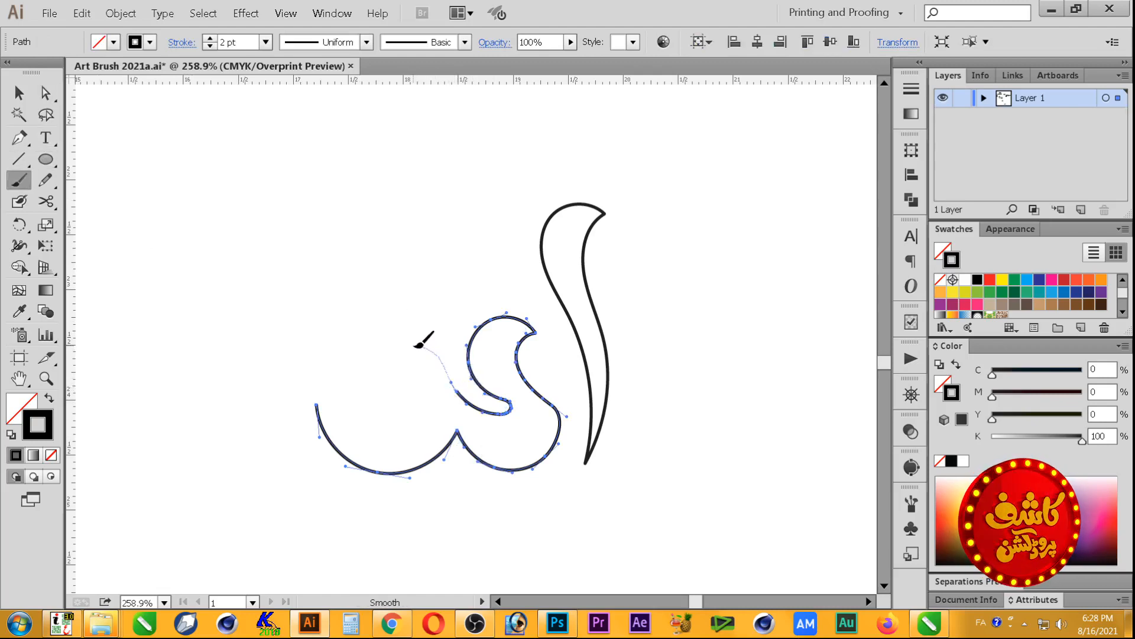
pyautogui.moveTo(417, 345); pyautogui.dragTo(361, 396)
pyautogui.press('n')
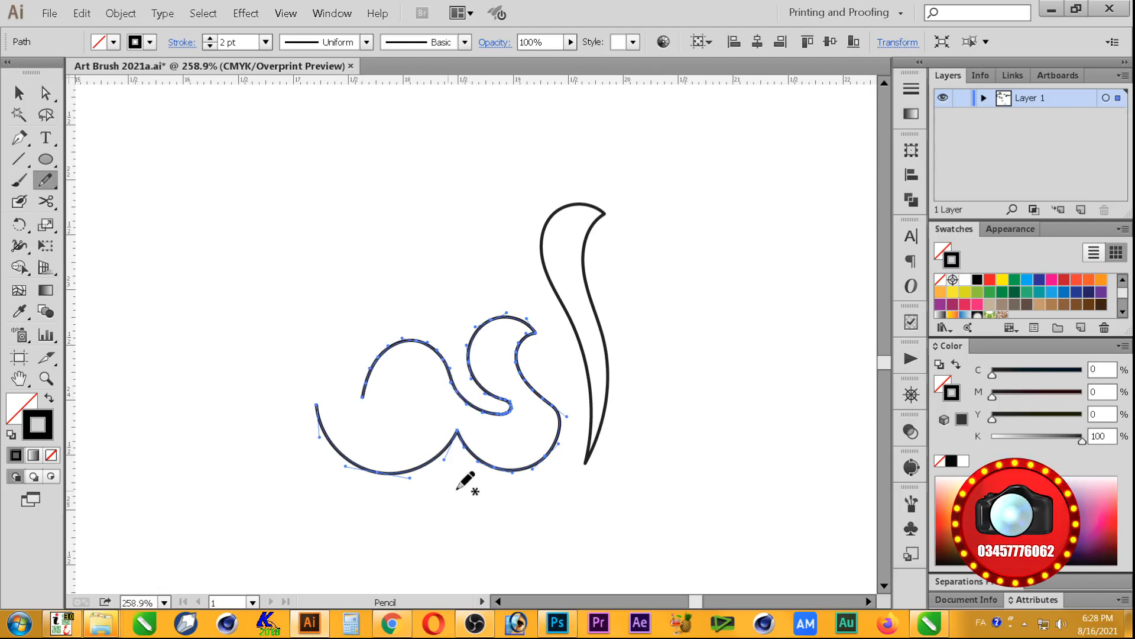
# Delete the lower curve under the arch and redraw it as a smaller, shallower bowl
pyautogui.click(45, 93)
pyautogui.moveTo(261, 378)
pyautogui.mouseDown()
pyautogui.moveTo(353, 464)
pyautogui.moveTo(355, 454)
pyautogui.mouseUp()
pyautogui.press('Delete')
pyautogui.press('Delete')
pyautogui.press('n')
pyautogui.moveTo(454, 441)
pyautogui.mouseDown()
pyautogui.moveTo(401, 466)
pyautogui.moveTo(362, 444)
pyautogui.mouseUp()
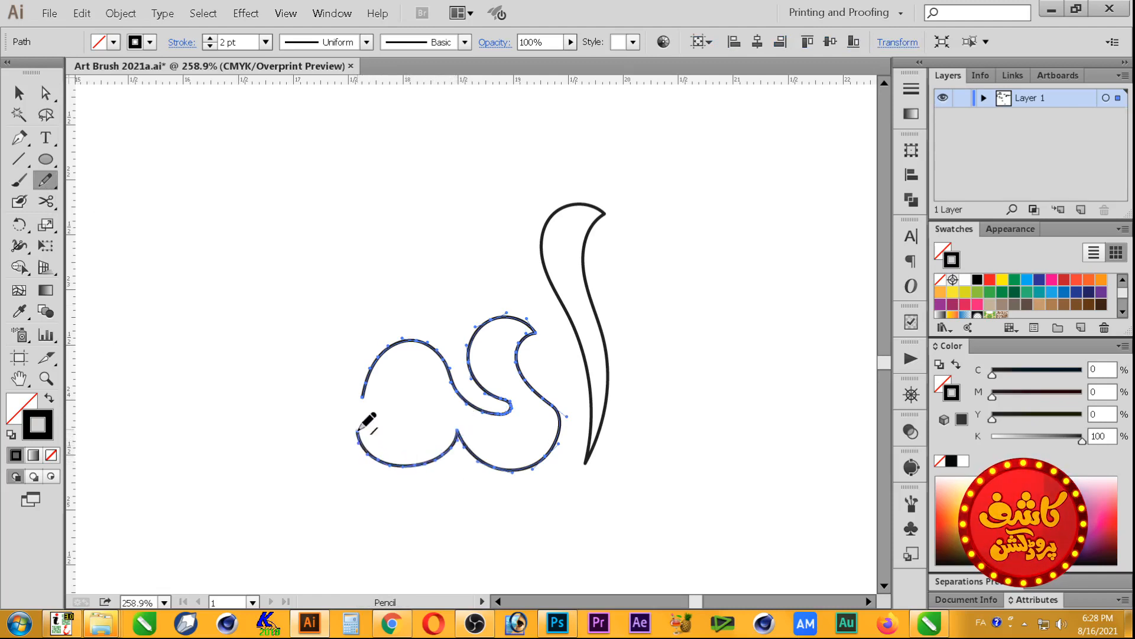
pyautogui.hotkey('ctrl', 'z')
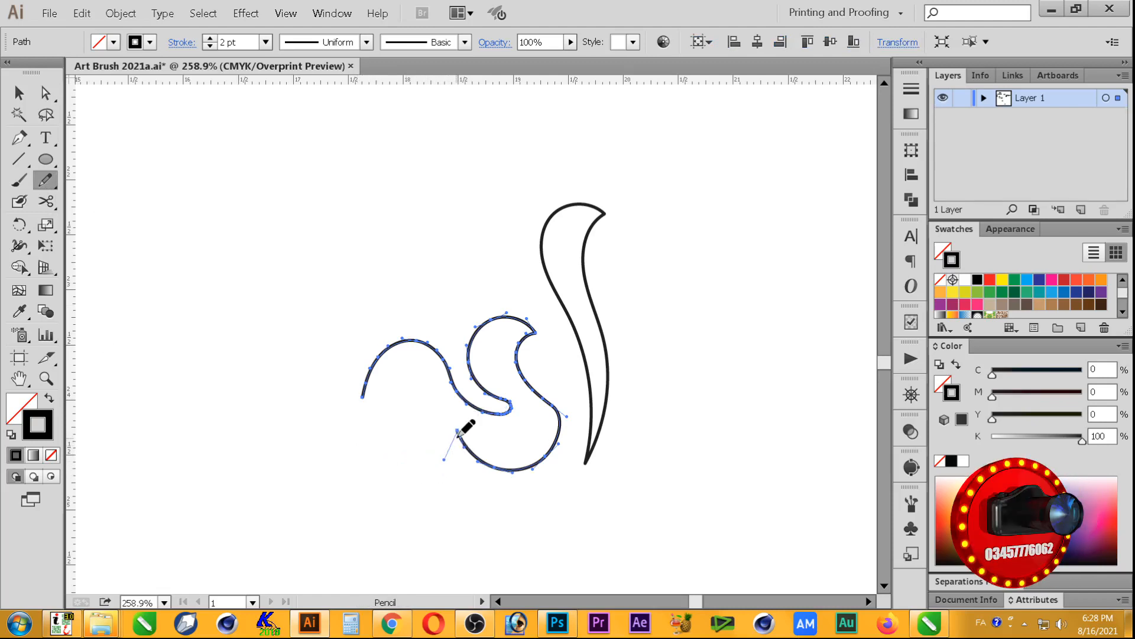
pyautogui.moveTo(458, 440); pyautogui.dragTo(348, 432)
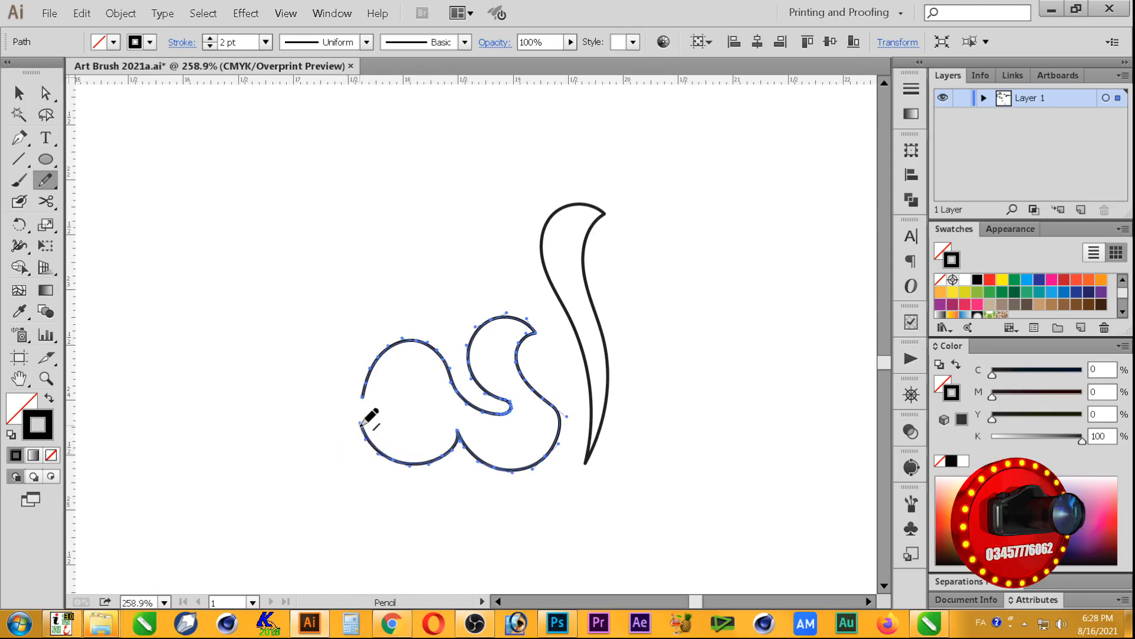
# Extend the lower edge with another bowl and draw the connected alif's outer edge upward from the arch
pyautogui.moveTo(316, 457)
pyautogui.mouseDown()
pyautogui.moveTo(267, 444)
pyautogui.moveTo(255, 421)
pyautogui.mouseUp()
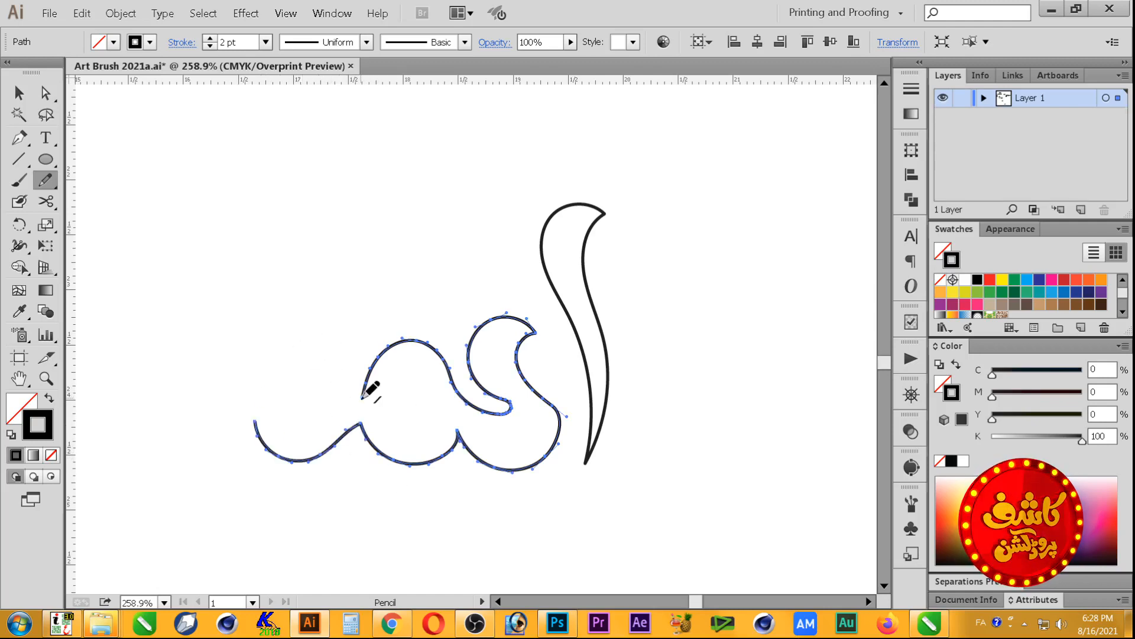
pyautogui.moveTo(335, 407)
pyautogui.mouseDown()
pyautogui.moveTo(274, 394)
pyautogui.moveTo(266, 370)
pyautogui.moveTo(265, 311)
pyautogui.moveTo(295, 220)
pyautogui.mouseUp()
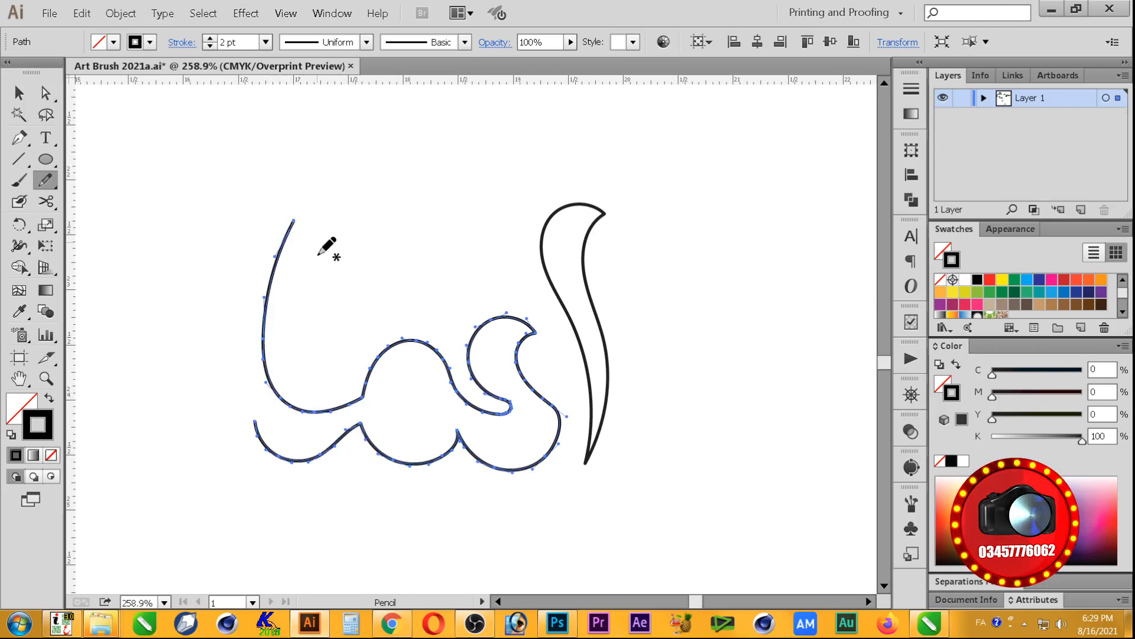
pyautogui.hotkey('ctrl', 'z')
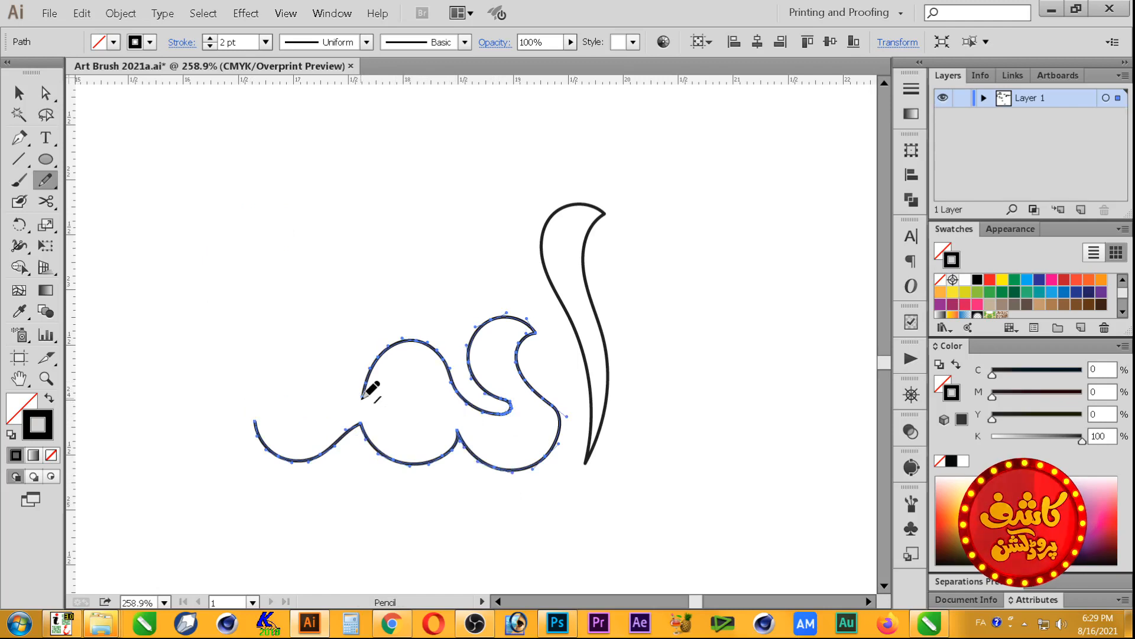
pyautogui.moveTo(350, 401); pyautogui.dragTo(338, 400)
pyautogui.hotkey('ctrl', 'z')
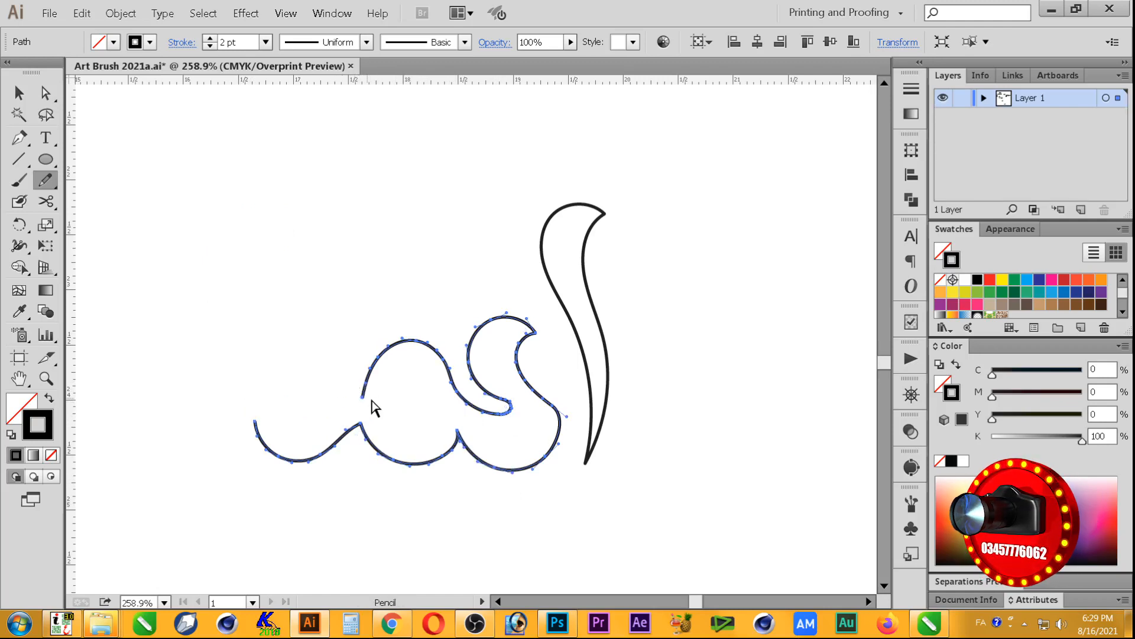
pyautogui.moveTo(357, 402)
pyautogui.mouseDown()
pyautogui.moveTo(336, 404)
pyautogui.moveTo(260, 159)
pyautogui.moveTo(231, 157)
pyautogui.mouseUp()
pyautogui.hotkey('ctrl', 'z')
# Trim the lower bowl's end and redraw it up the connected alif's inner edge, closing the outline at a hooked tip
pyautogui.press('a')
pyautogui.moveTo(561, 154); pyautogui.dragTo(232, 469)
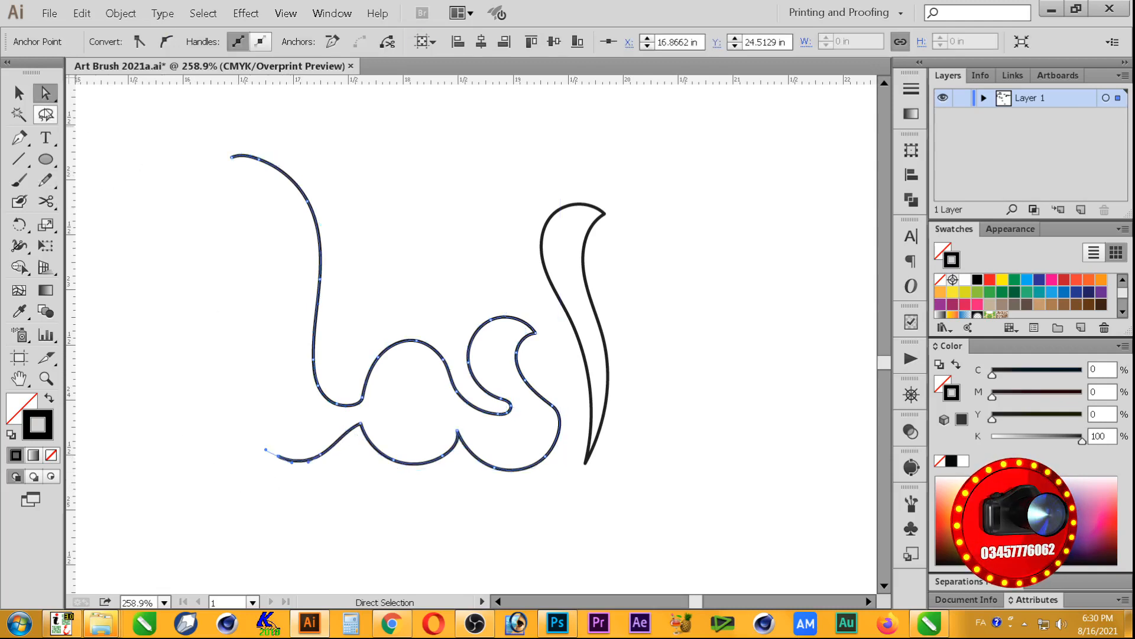
pyautogui.click(50, 184)
pyautogui.hotkey('ctrl', 'j')
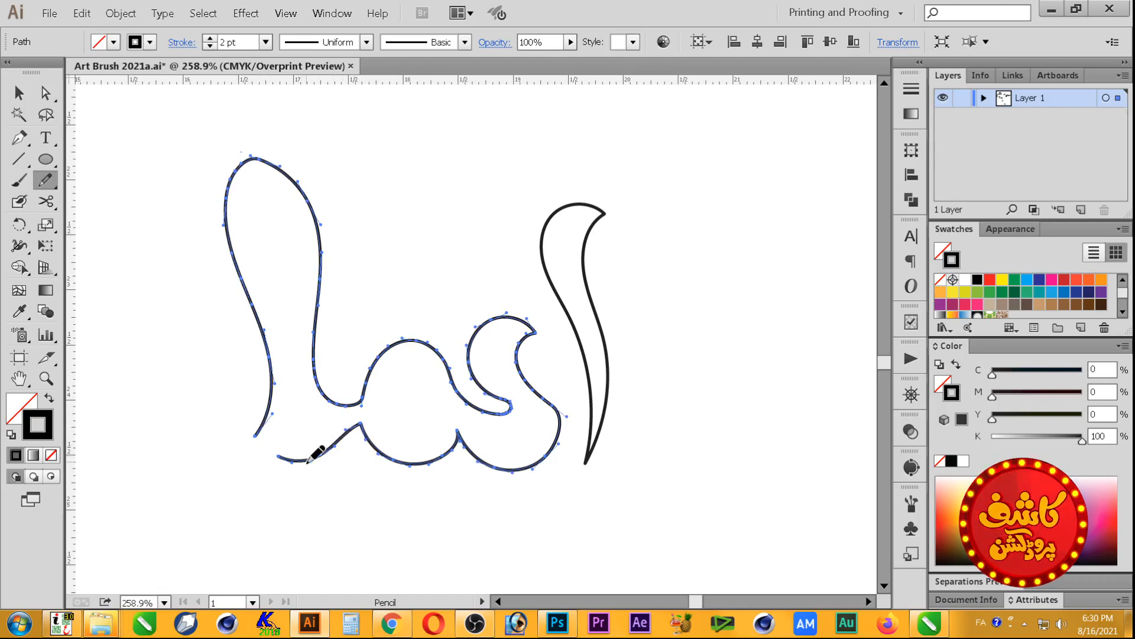
pyautogui.hotkey('ctrl', 'z')
pyautogui.moveTo(282, 457)
pyautogui.mouseDown()
pyautogui.moveTo(259, 442)
pyautogui.moveTo(245, 403)
pyautogui.moveTo(246, 350)
pyautogui.moveTo(283, 267)
pyautogui.moveTo(283, 219)
pyautogui.moveTo(267, 189)
pyautogui.moveTo(240, 184)
pyautogui.moveTo(201, 242)
pyautogui.mouseUp()
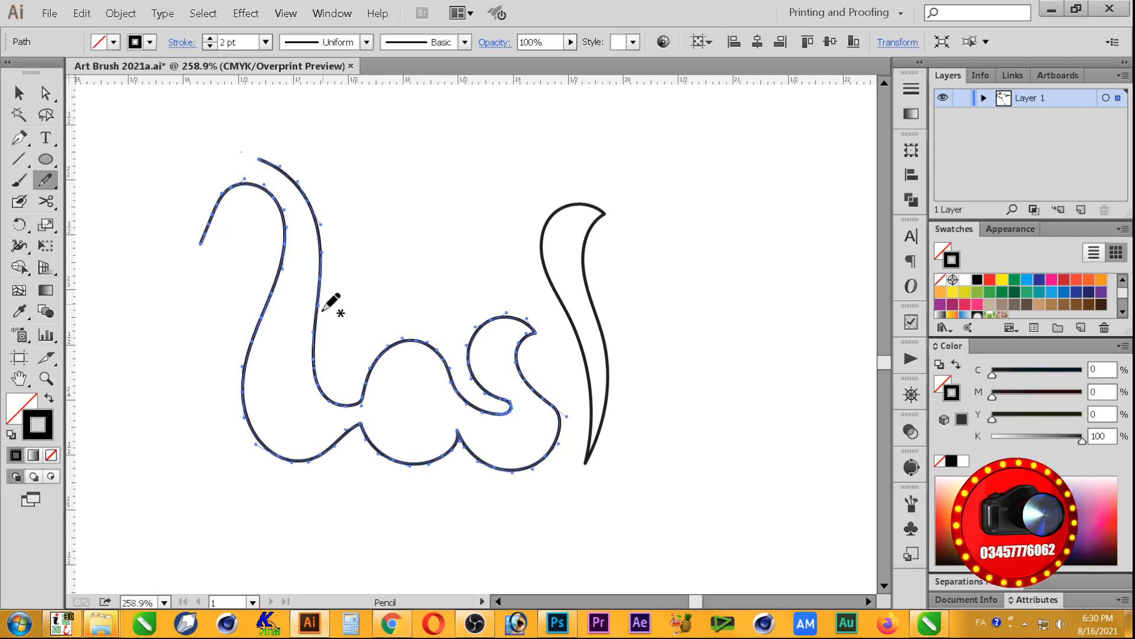
pyautogui.hotkey('ctrl', 'z')
pyautogui.moveTo(292, 459)
pyautogui.mouseDown()
pyautogui.moveTo(242, 425)
pyautogui.moveTo(235, 400)
pyautogui.moveTo(232, 358)
pyautogui.moveTo(269, 258)
pyautogui.moveTo(271, 211)
pyautogui.moveTo(229, 180)
pyautogui.moveTo(206, 196)
pyautogui.moveTo(197, 249)
pyautogui.mouseUp()
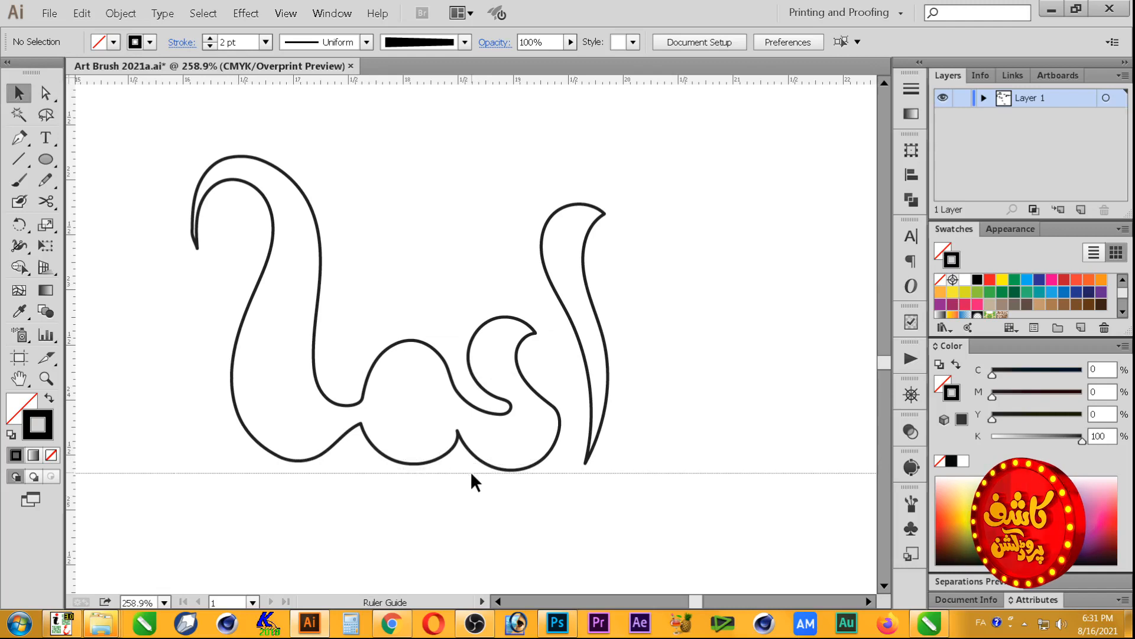
# Place a horizontal guide along the baseline and move the lower anchors of the bowls down to it
pyautogui.moveTo(472, 473); pyautogui.dragTo(471, 471)
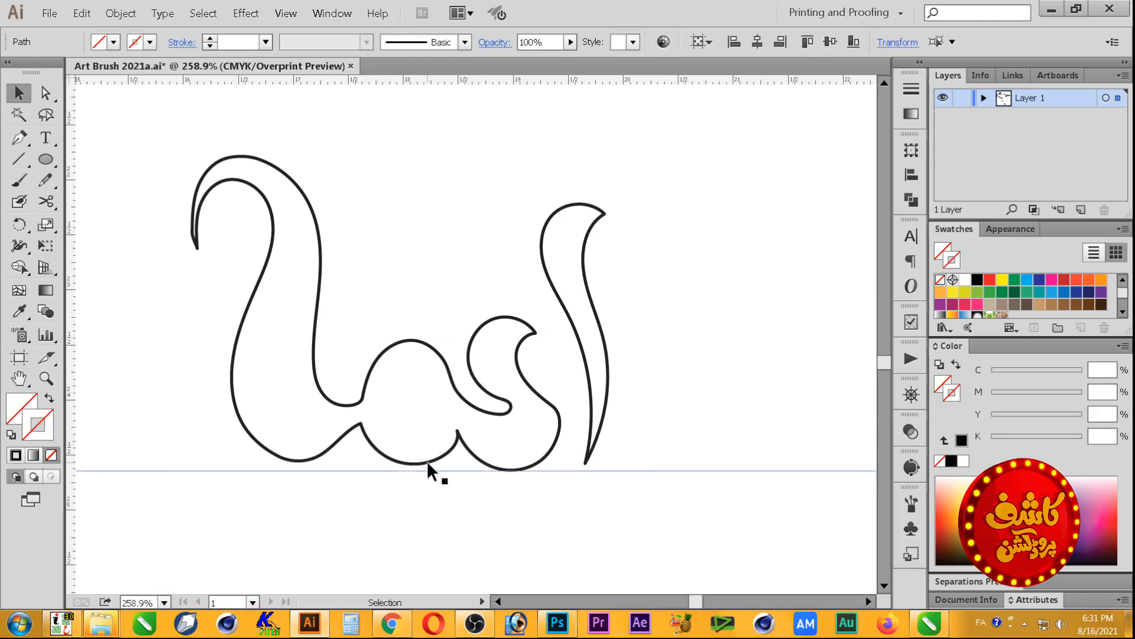
pyautogui.click(427, 463)
pyautogui.click(48, 95)
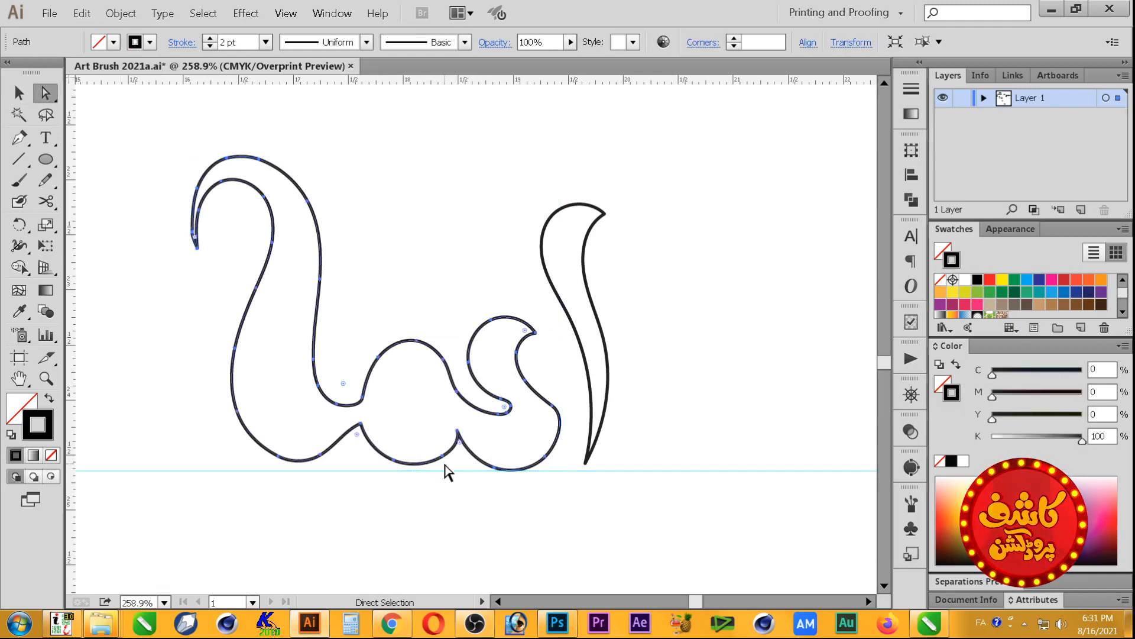
pyautogui.moveTo(321, 463); pyautogui.dragTo(325, 471)
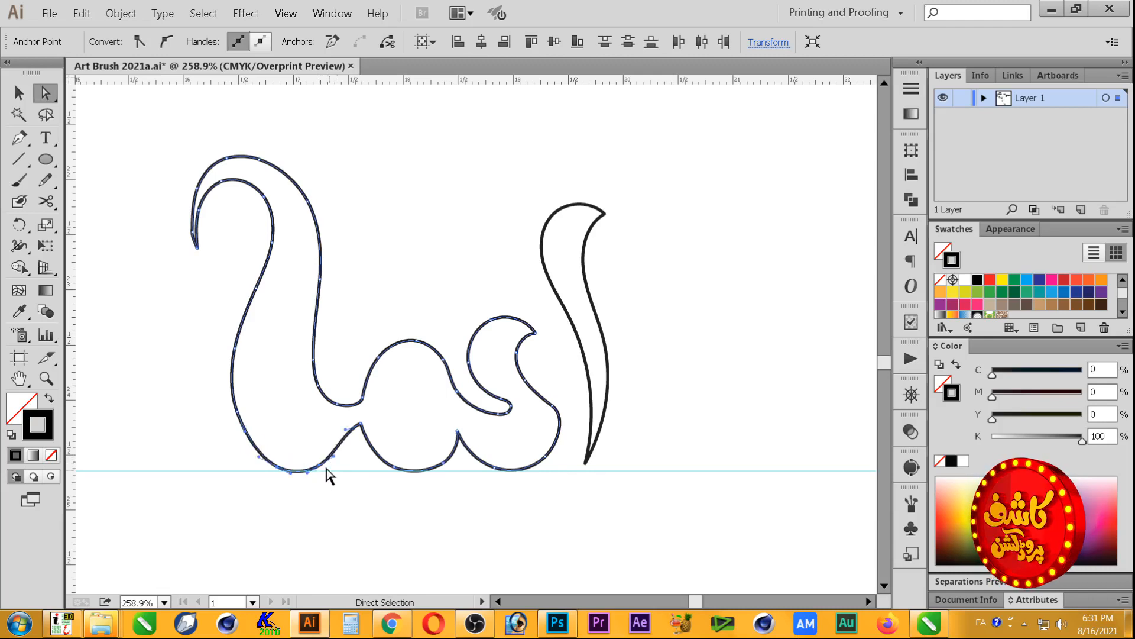
pyautogui.click(343, 507)
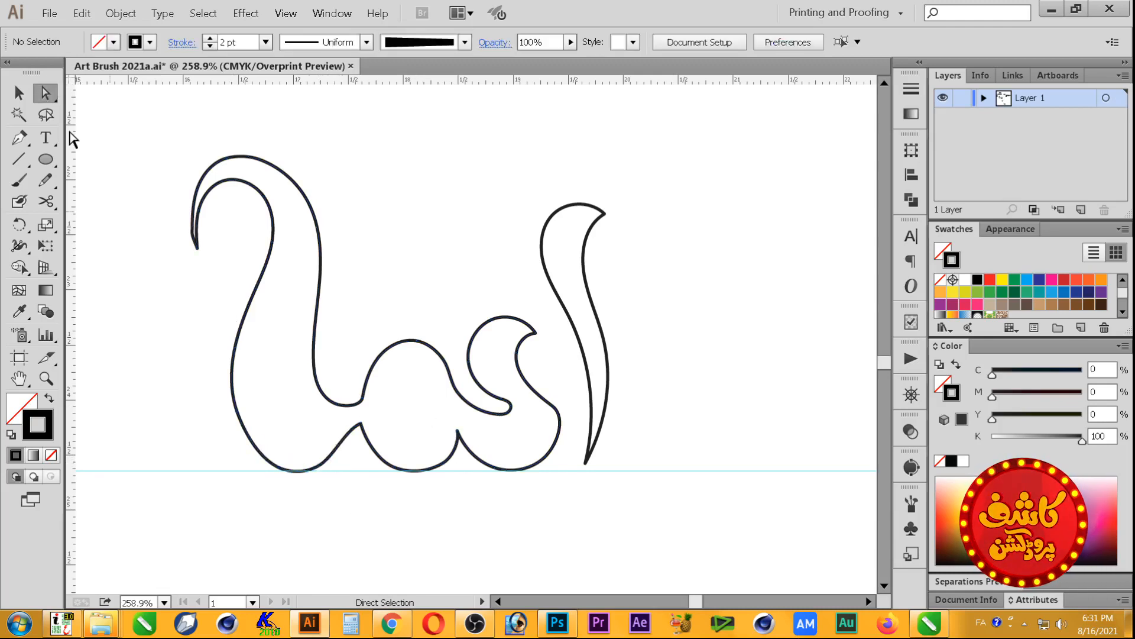
# Delete the connected alif's outer edge and redraw the tall hooked stroke with the Pencil tool
pyautogui.click(195, 242)
pyautogui.moveTo(192, 233); pyautogui.dragTo(193, 232)
pyautogui.hotkey('ctrl', 'z')
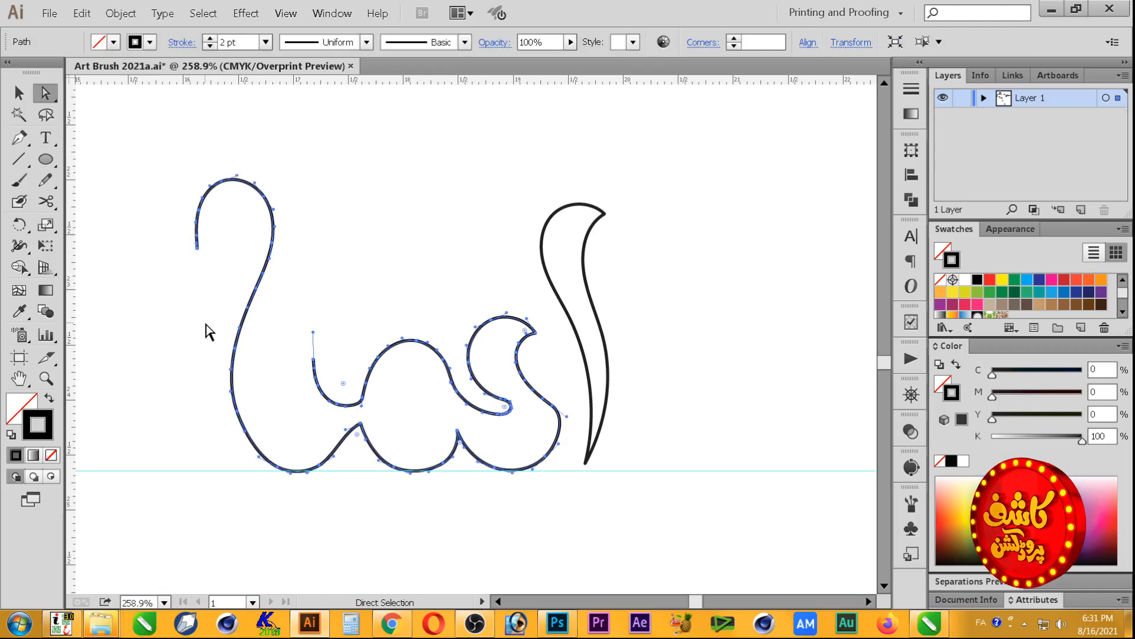
pyautogui.click(314, 332)
pyautogui.press('Delete')
pyautogui.moveTo(326, 360); pyautogui.dragTo(306, 397)
pyautogui.press('Delete')
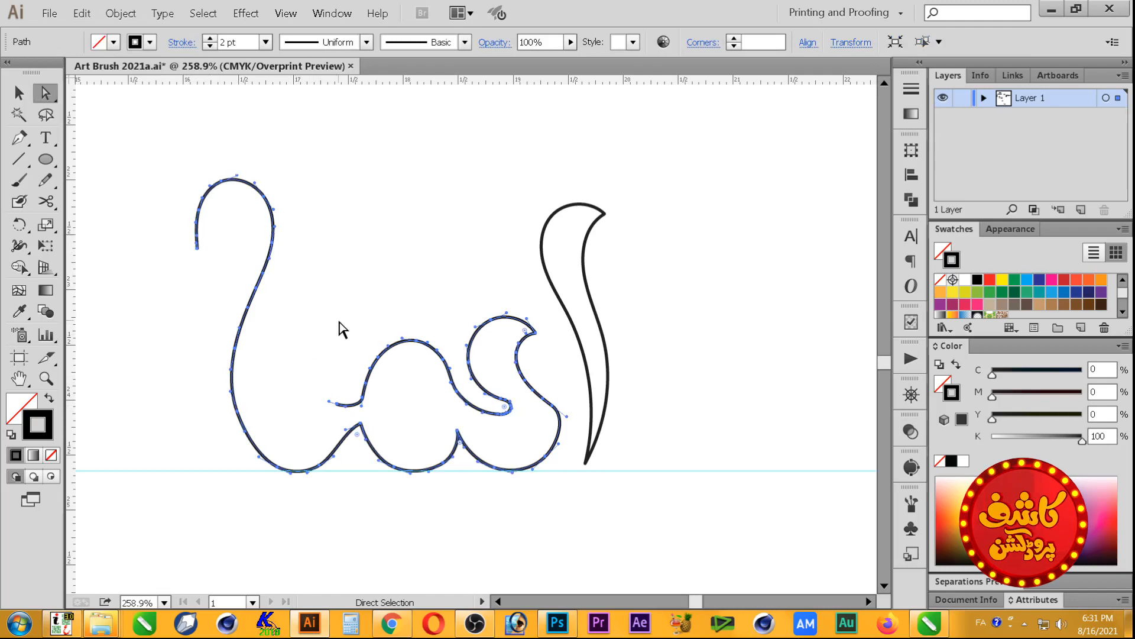
pyautogui.click(45, 180)
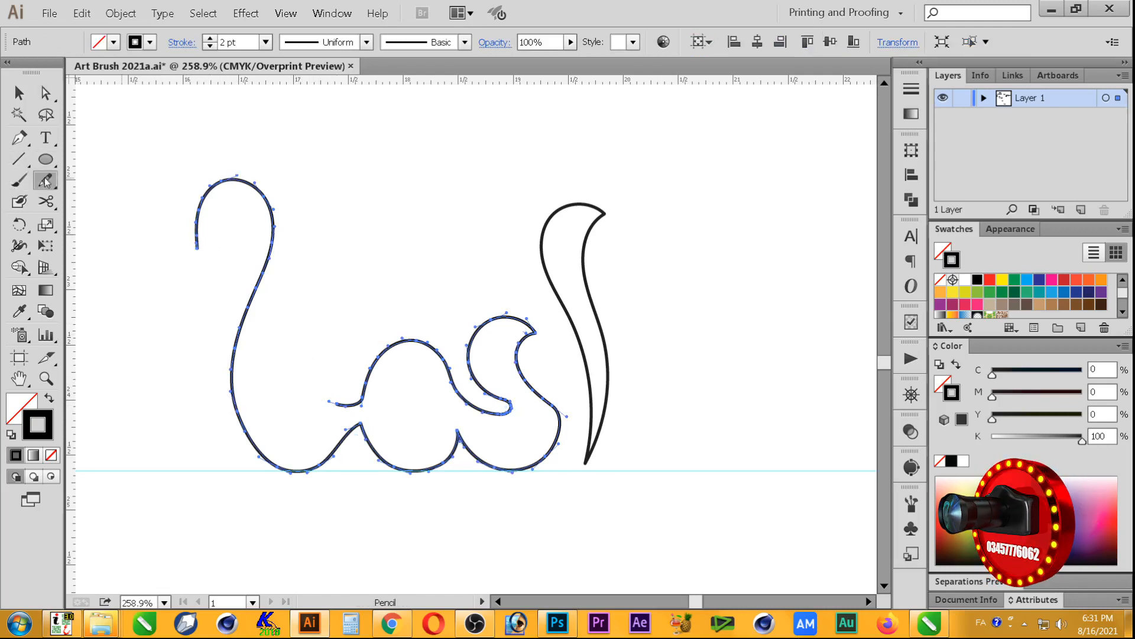
pyautogui.moveTo(339, 400); pyautogui.dragTo(370, 384)
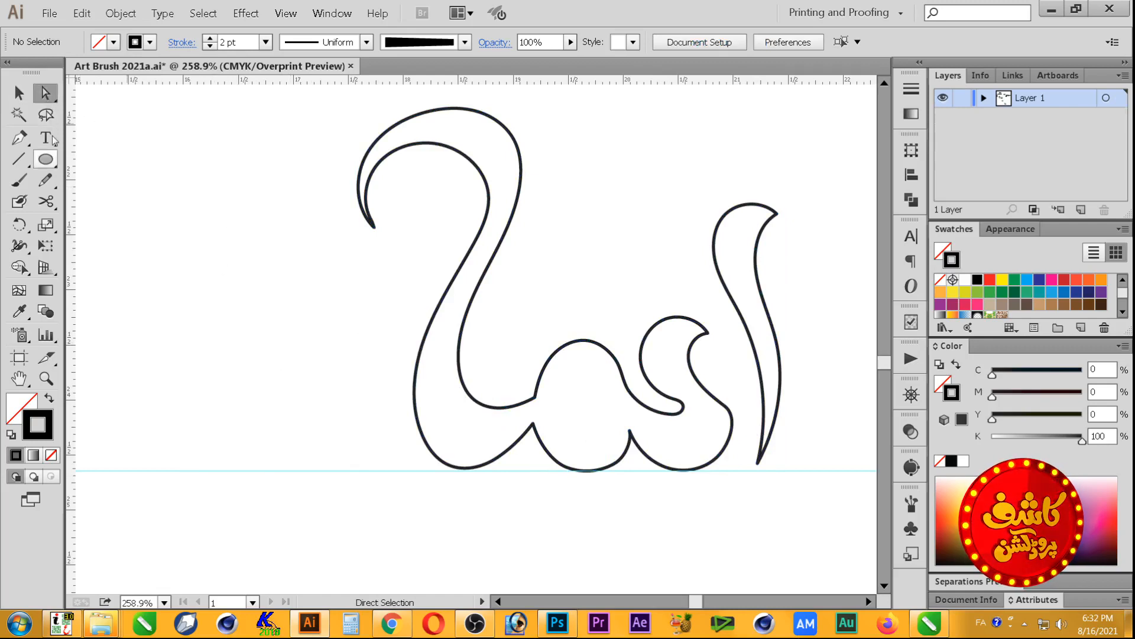
# Pencil-draw the curled noon outline before the connected letters and position its round dot above the bowl
pyautogui.click(46, 180)
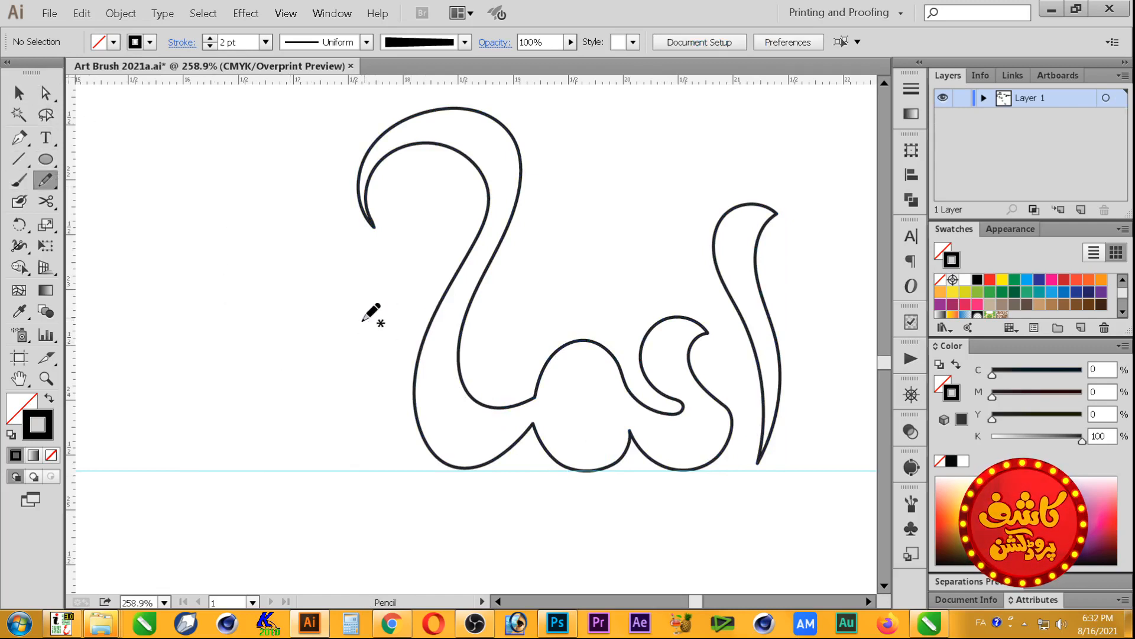
pyautogui.moveTo(393, 304)
pyautogui.mouseDown()
pyautogui.moveTo(363, 290)
pyautogui.moveTo(337, 315)
pyautogui.moveTo(333, 348)
pyautogui.moveTo(358, 411)
pyautogui.moveTo(357, 443)
pyautogui.moveTo(331, 459)
pyautogui.moveTo(295, 457)
pyautogui.moveTo(271, 426)
pyautogui.moveTo(266, 381)
pyautogui.moveTo(296, 366)
pyautogui.mouseUp()
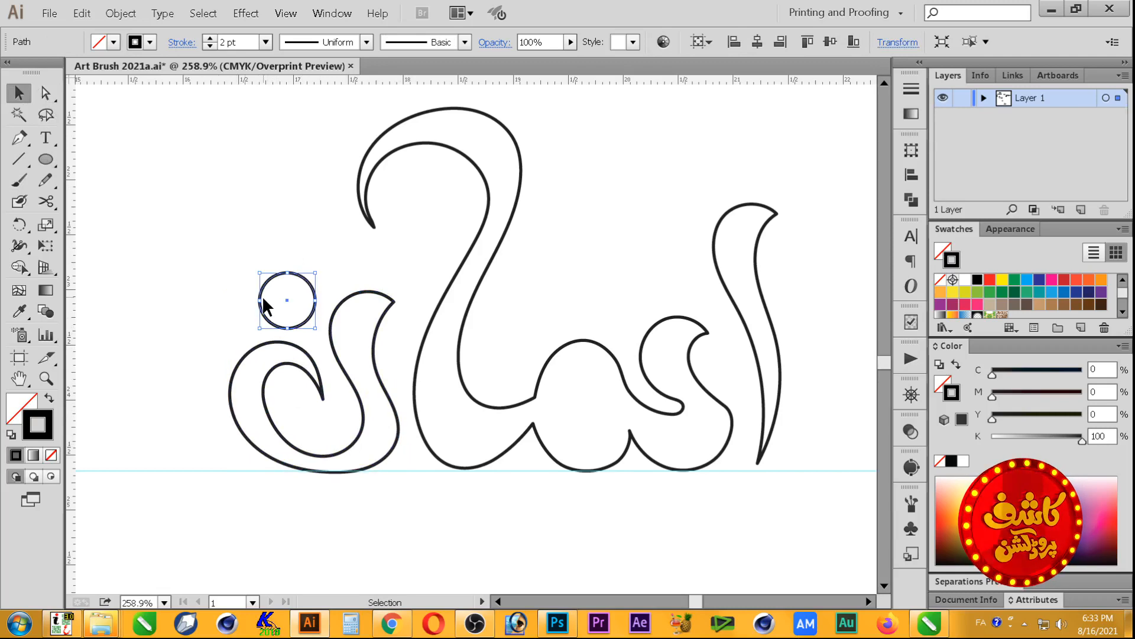
pyautogui.click(263, 290)
pyautogui.moveTo(265, 294); pyautogui.dragTo(637, 506)
pyautogui.click(465, 512)
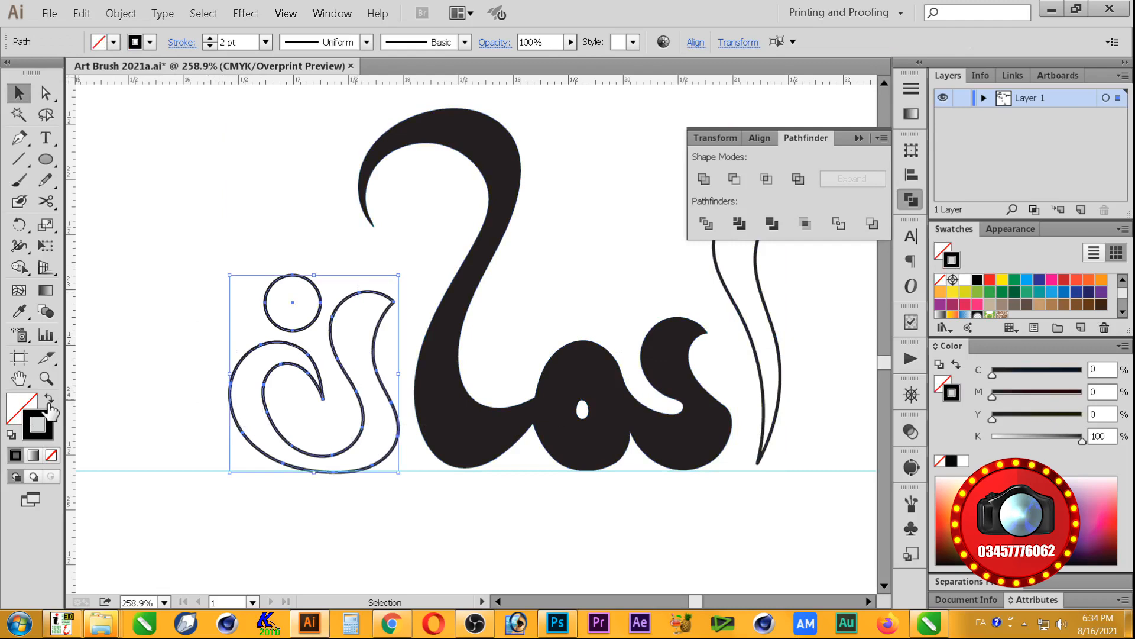
# Swap fill and stroke on the noon, its dot and the first alif to make them solid black
pyautogui.hotkey('shift', 'x')
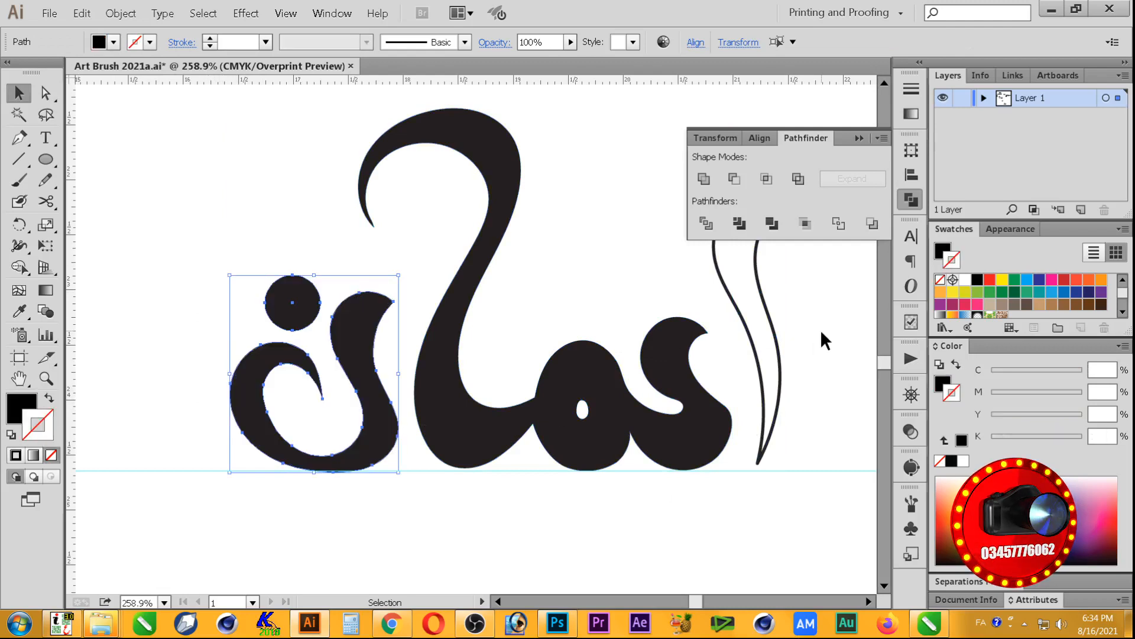
pyautogui.click(735, 332)
pyautogui.click(49, 400)
pyautogui.click(804, 353)
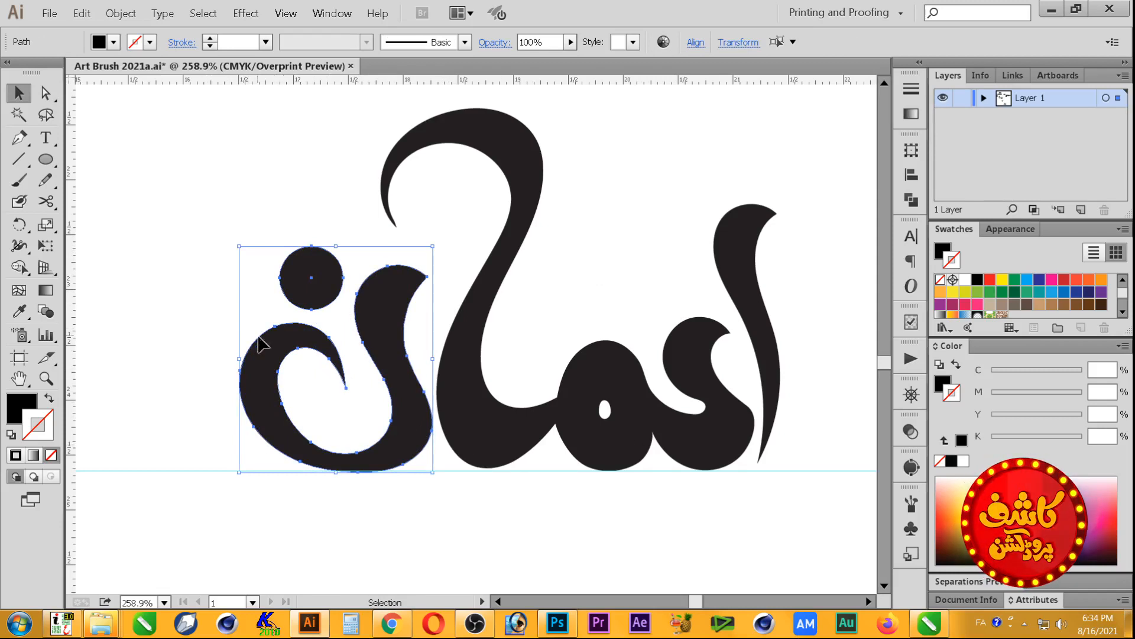
# Shift the noon and its dot slightly up and enlarge the first alif upward
pyautogui.click(189, 328)
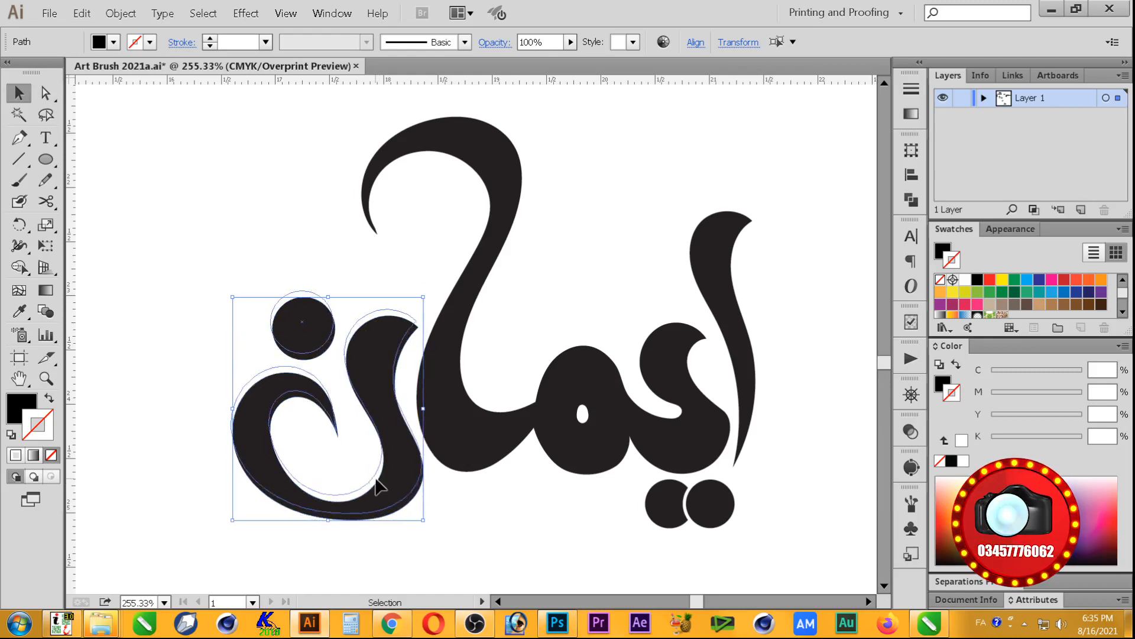
pyautogui.moveTo(377, 485); pyautogui.dragTo(374, 480)
pyautogui.click(745, 302)
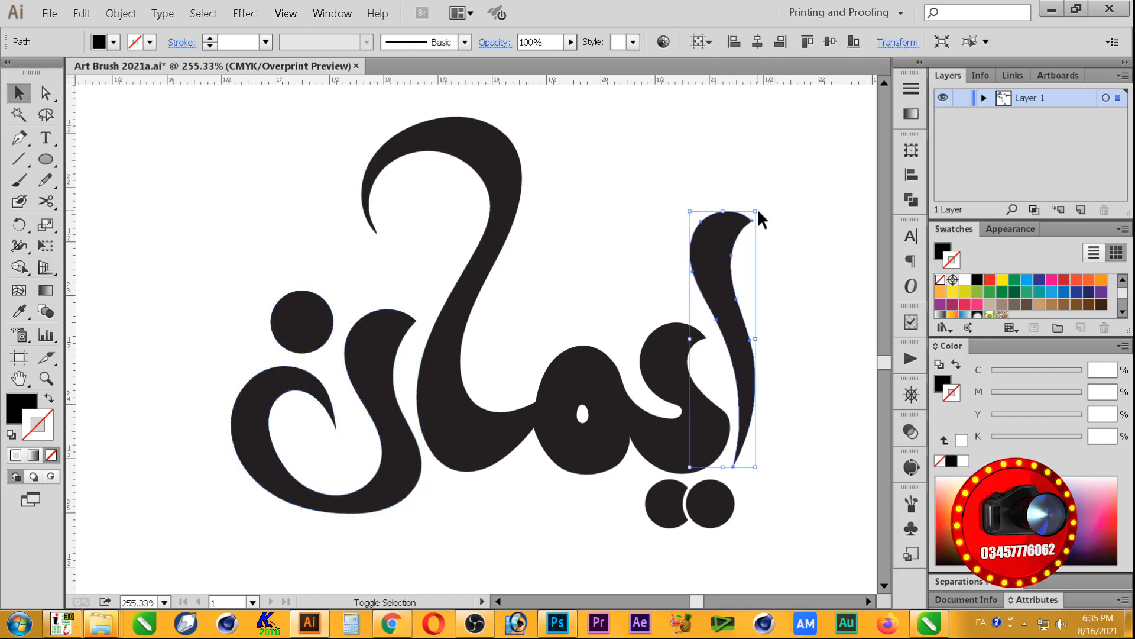
pyautogui.moveTo(758, 213); pyautogui.dragTo(767, 159)
# Try moving the noon and its dot closer to the connected alif, and undo the move
pyautogui.click(396, 500)
pyautogui.moveTo(392, 479); pyautogui.dragTo(415, 450)
pyautogui.hotkey('ctrl', 'z')
pyautogui.hotkey('ctrl', 'z')
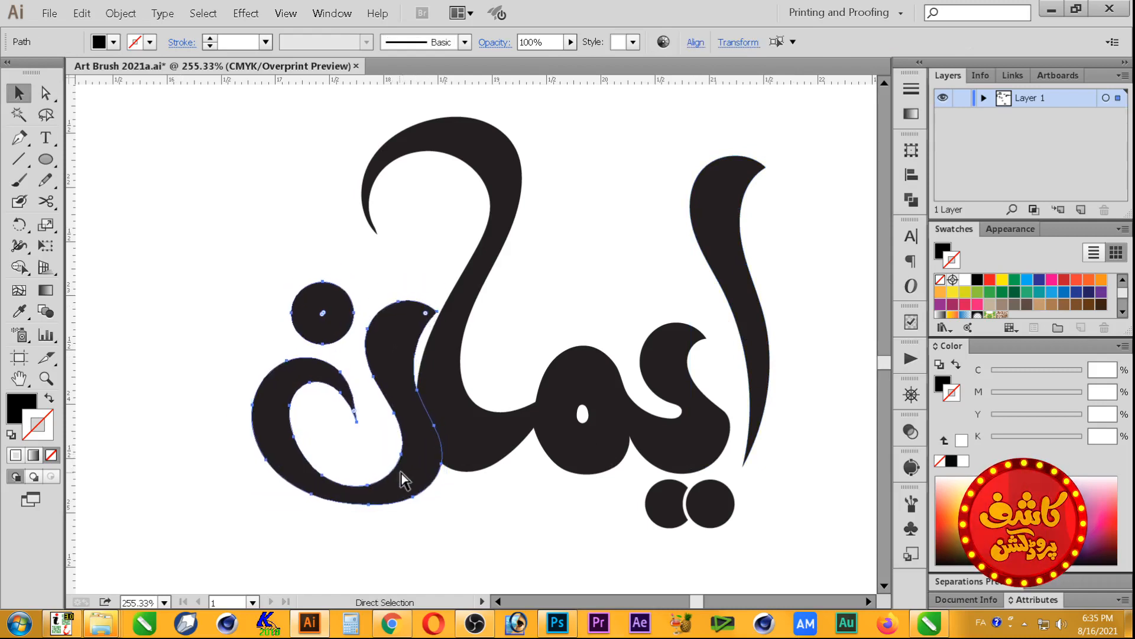
pyautogui.hotkey('ctrl', 'z')
# Nudge the first alif slightly closer to the neighbouring letter and deselect the lettering
pyautogui.click(518, 515)
pyautogui.moveTo(219, 533); pyautogui.dragTo(803, 135)
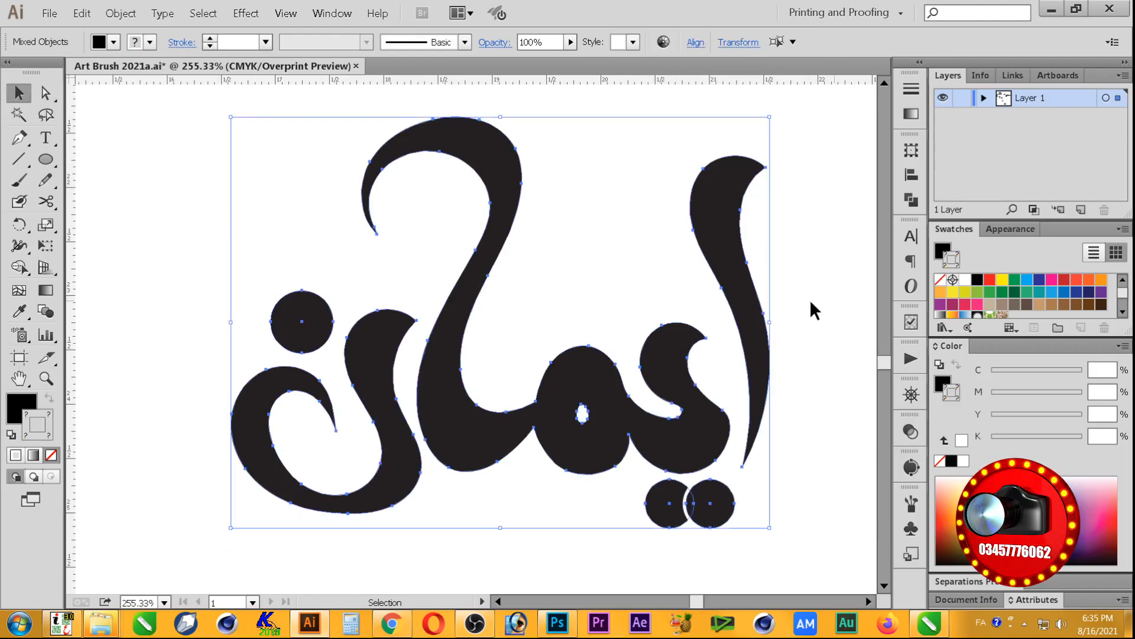
pyautogui.click(732, 315)
pyautogui.moveTo(744, 314); pyautogui.dragTo(738, 314)
pyautogui.click(802, 293)
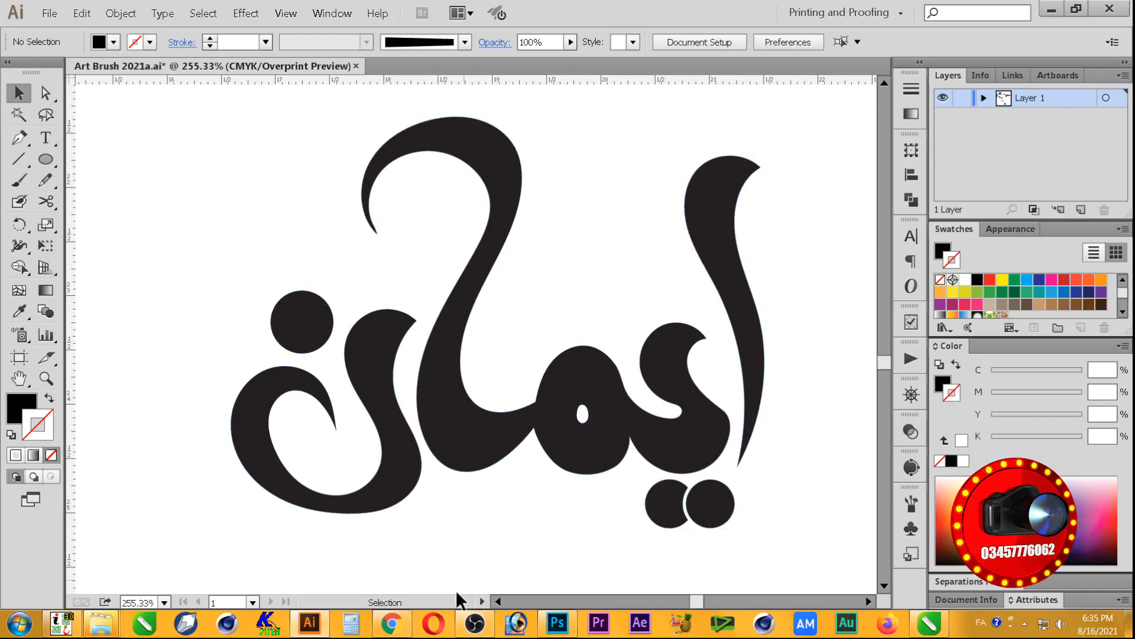